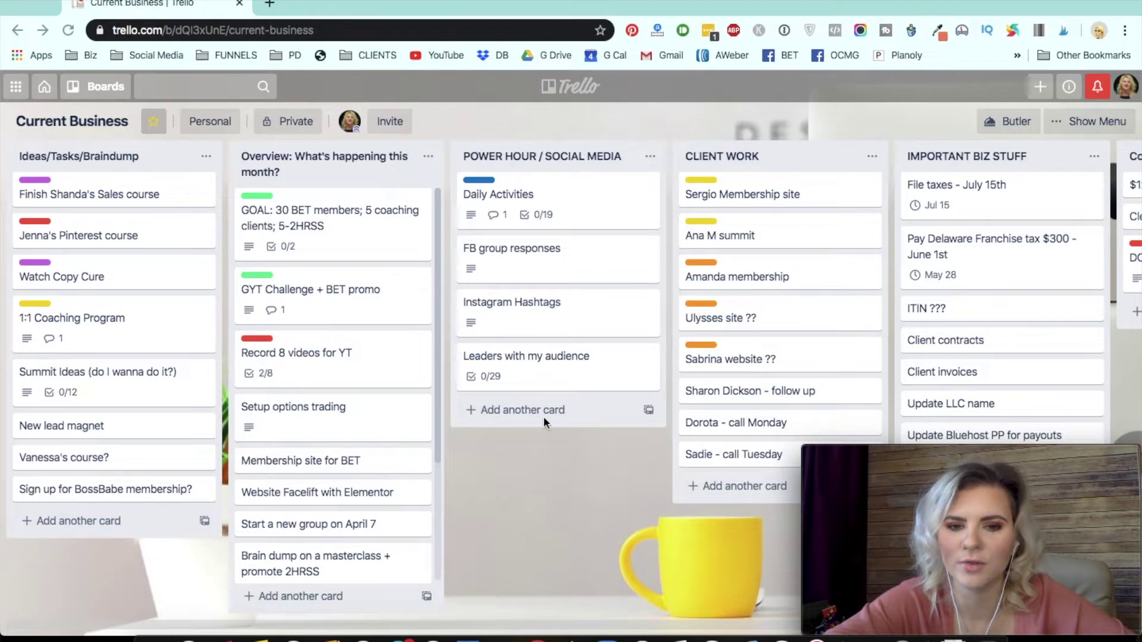
Open a blank card entry in the POWER HOUR / SOCIAL MEDIA list and dismiss it without adding a card
left_click(525, 413)
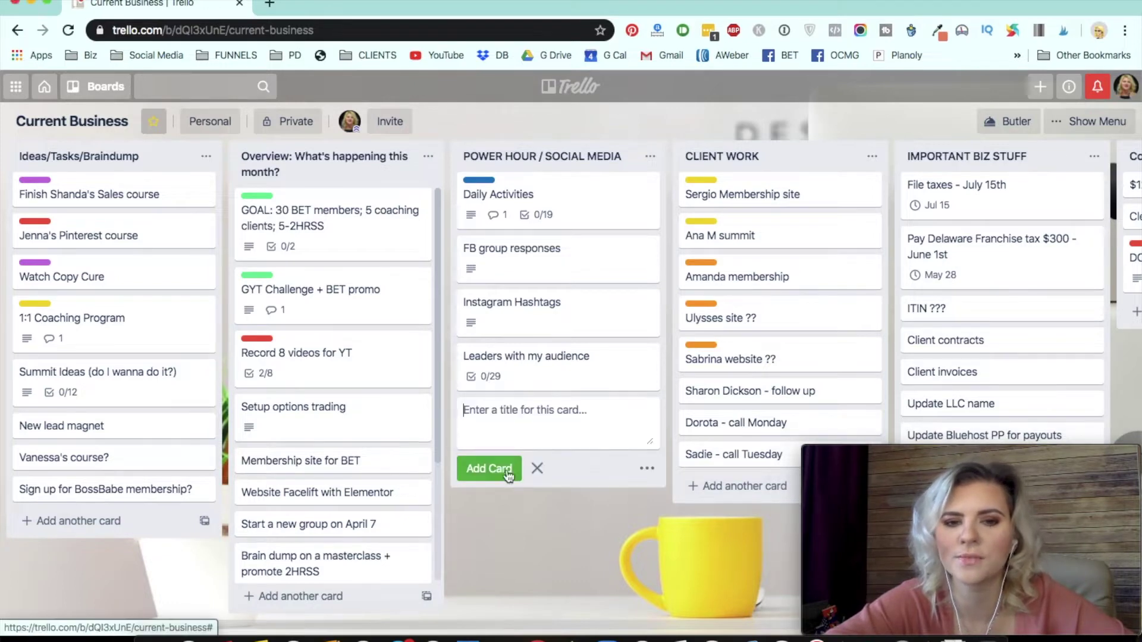
left_click(491, 527)
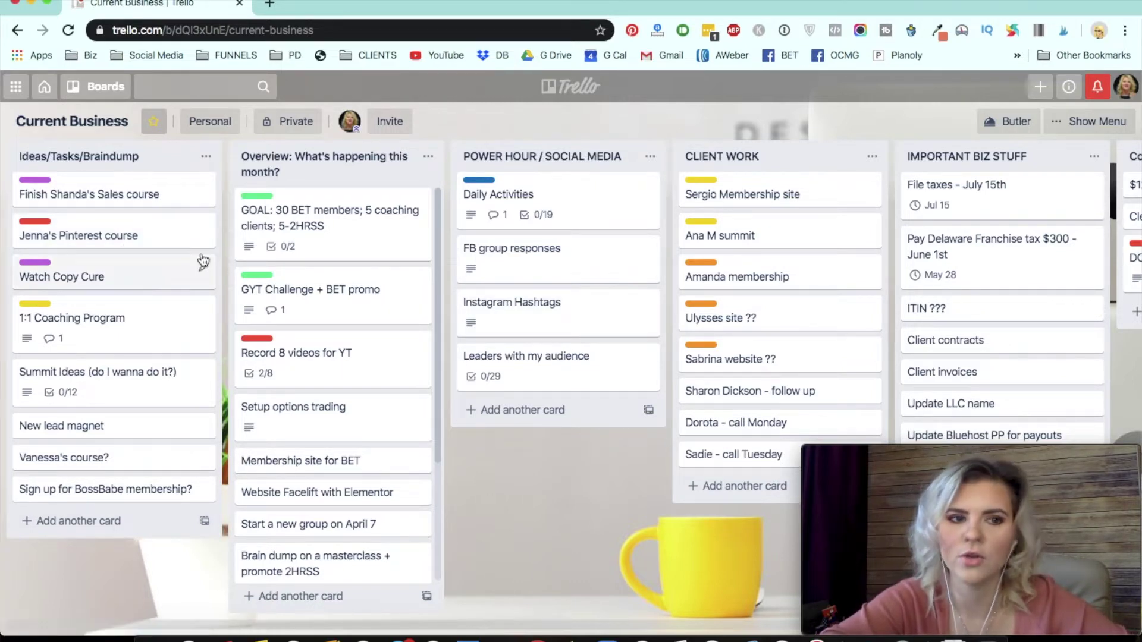
View the details and empty description field of the sales course card in Ideas/Tasks/Braindump, leaving the card unedited
left_click(158, 198)
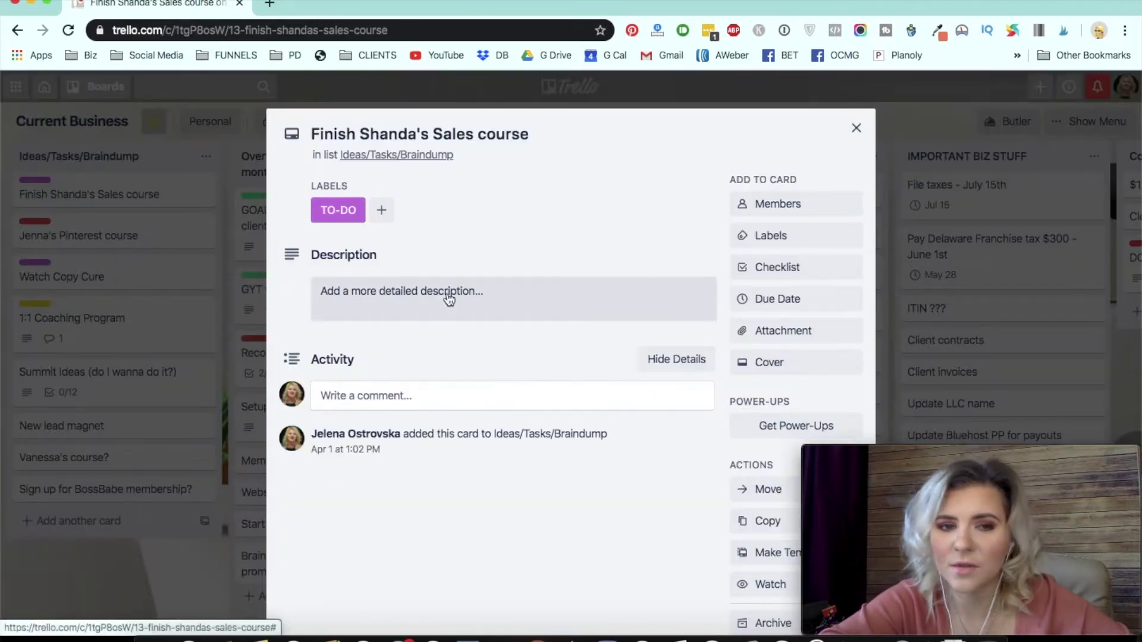
left_click(448, 291)
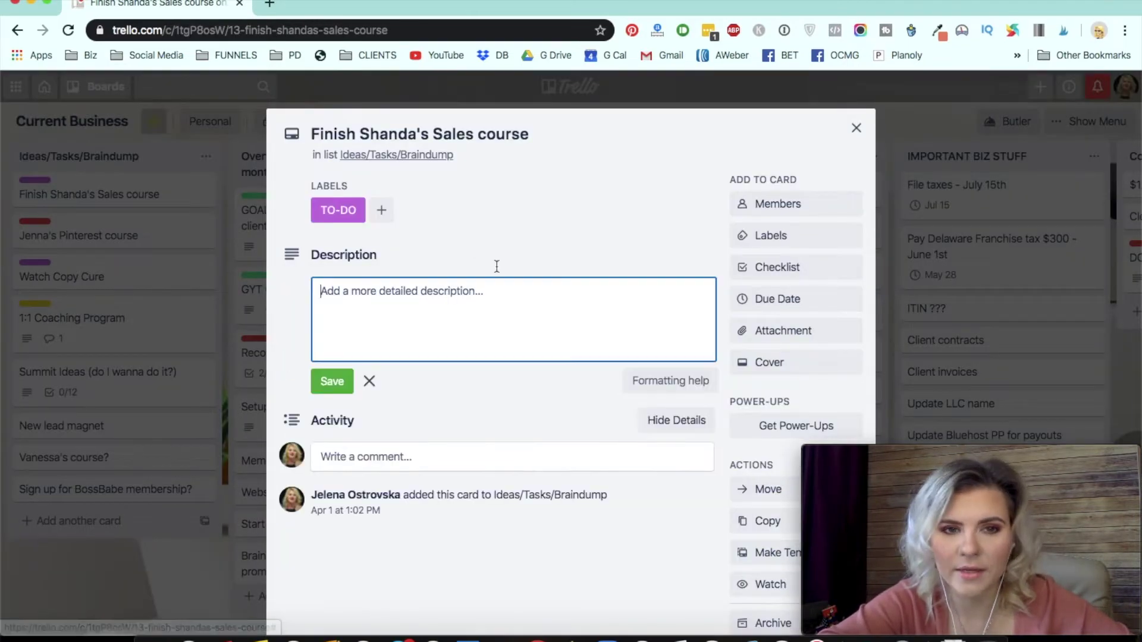
left_click(857, 128)
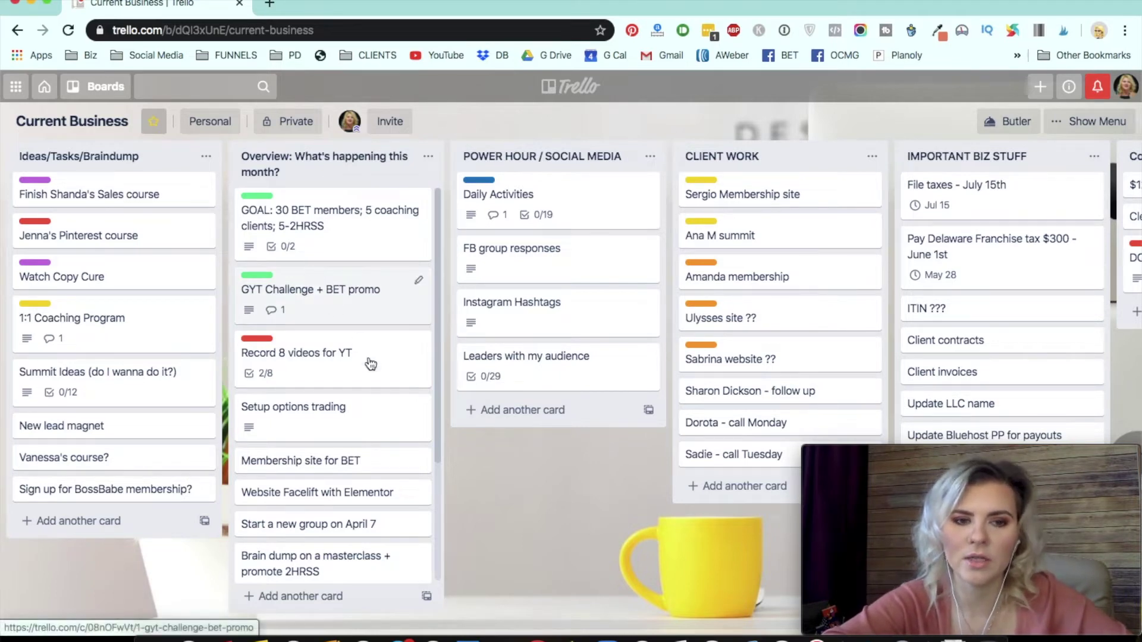
Move the Website Facelift with Elementor card directly above Record 8 videos for YT in the Overview list
scroll(349, 280, "down", 1)
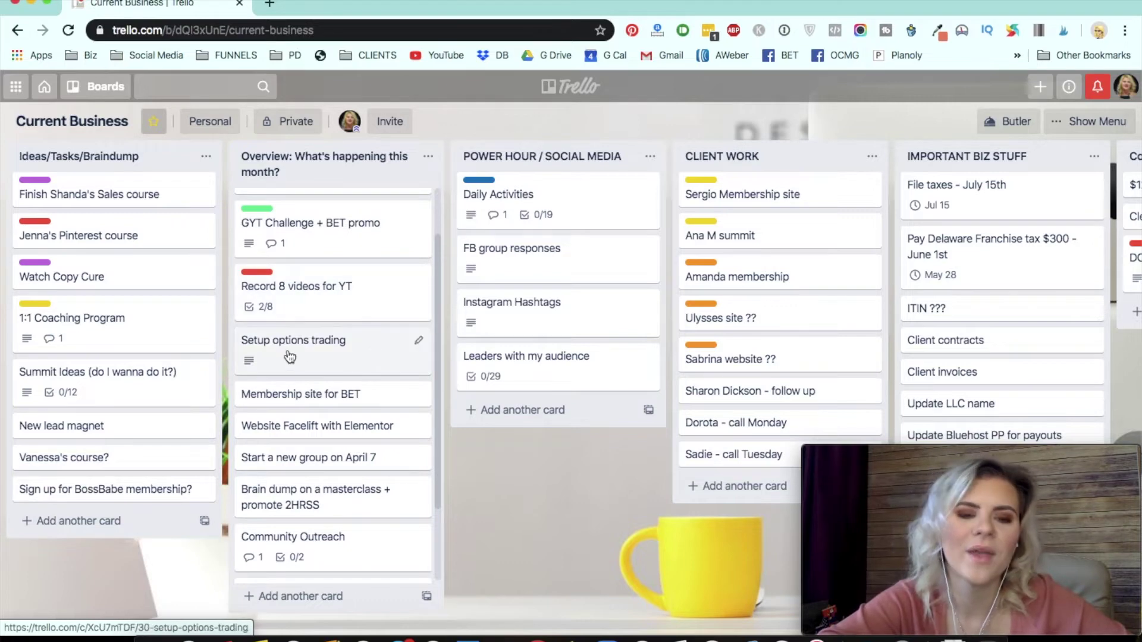
scroll(293, 388, "down", 2)
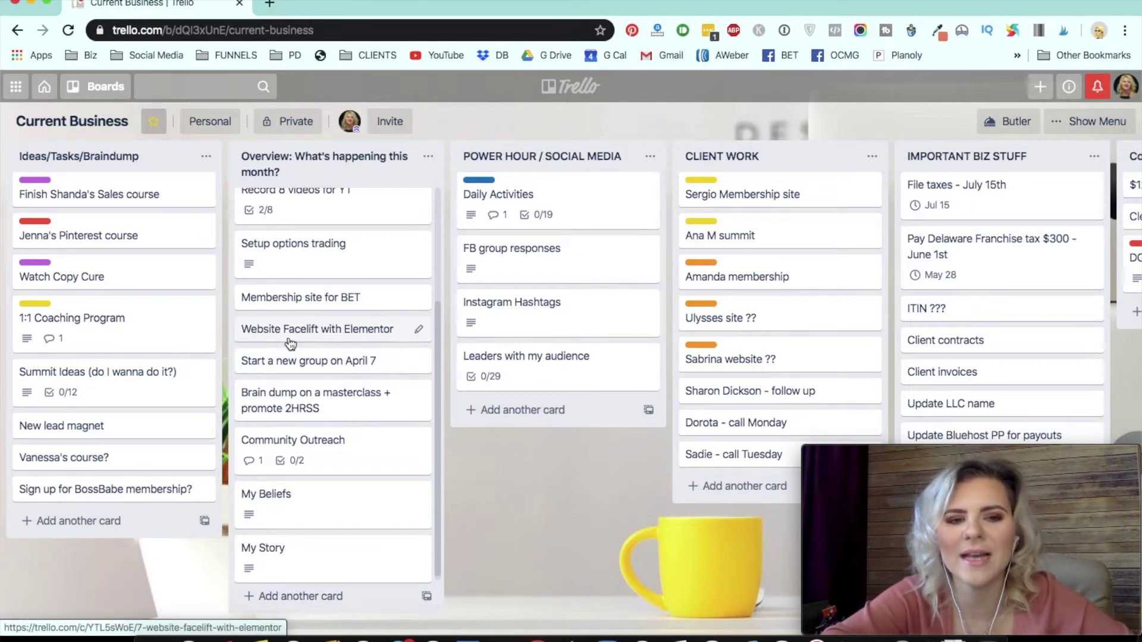
left_click_drag(290, 344, 285, 273)
scroll(333, 297, "down", 2)
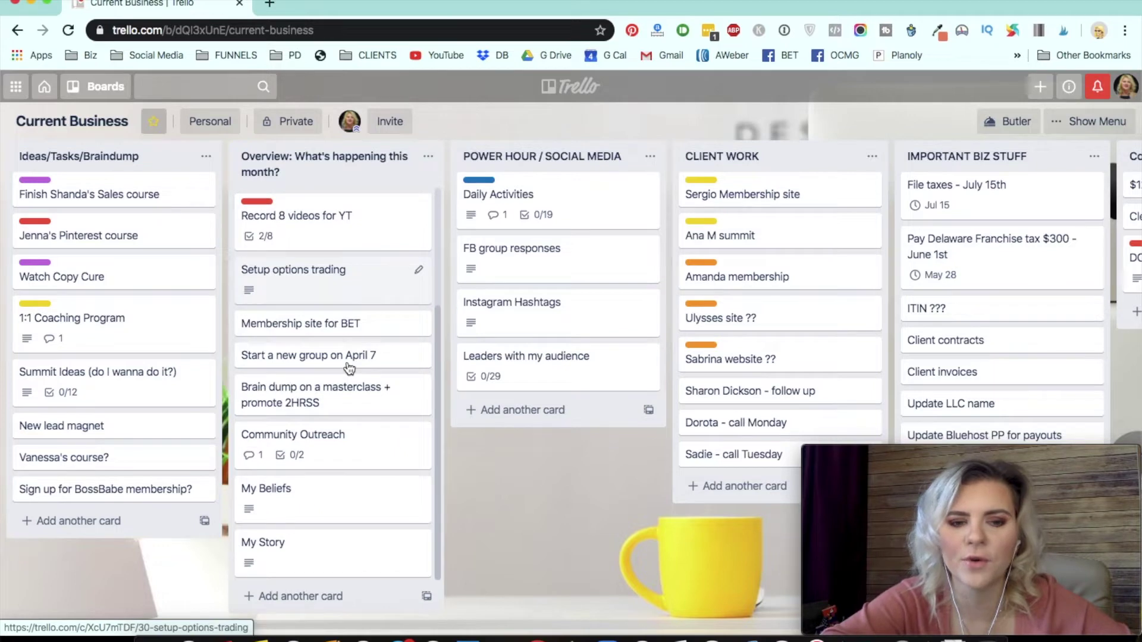
Move the Membership site for BET card directly above Setup options trading in the Overview list
left_click_drag(334, 327, 333, 300)
scroll(336, 357, "down", 1)
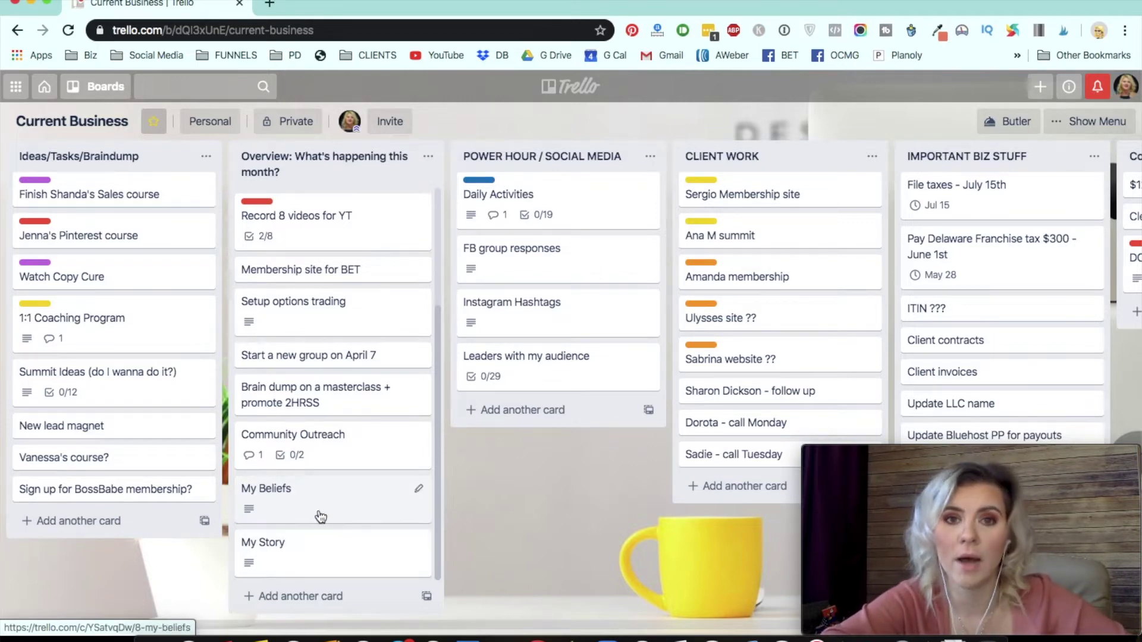
scroll(321, 516, "up", 3)
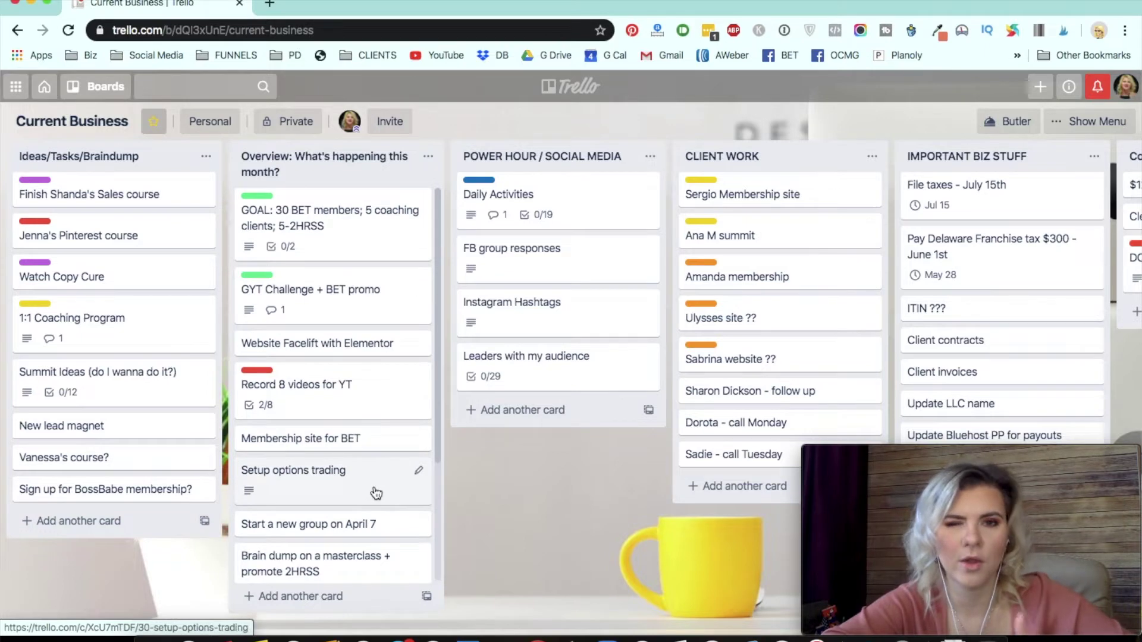
scroll(376, 493, "down", 3)
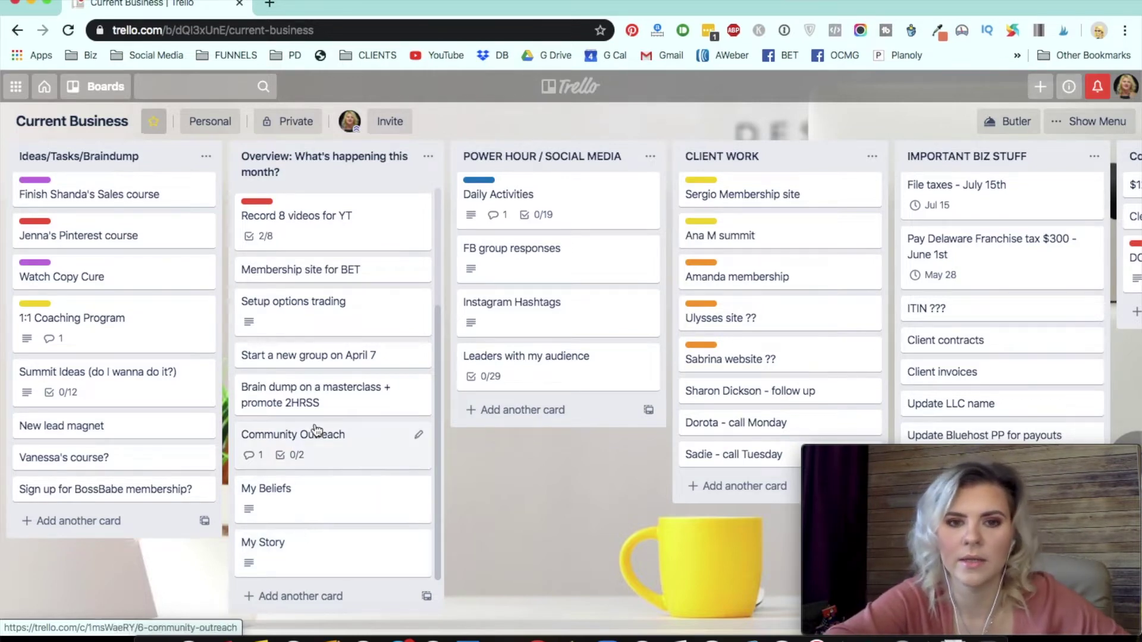
scroll(316, 429, "up", 3)
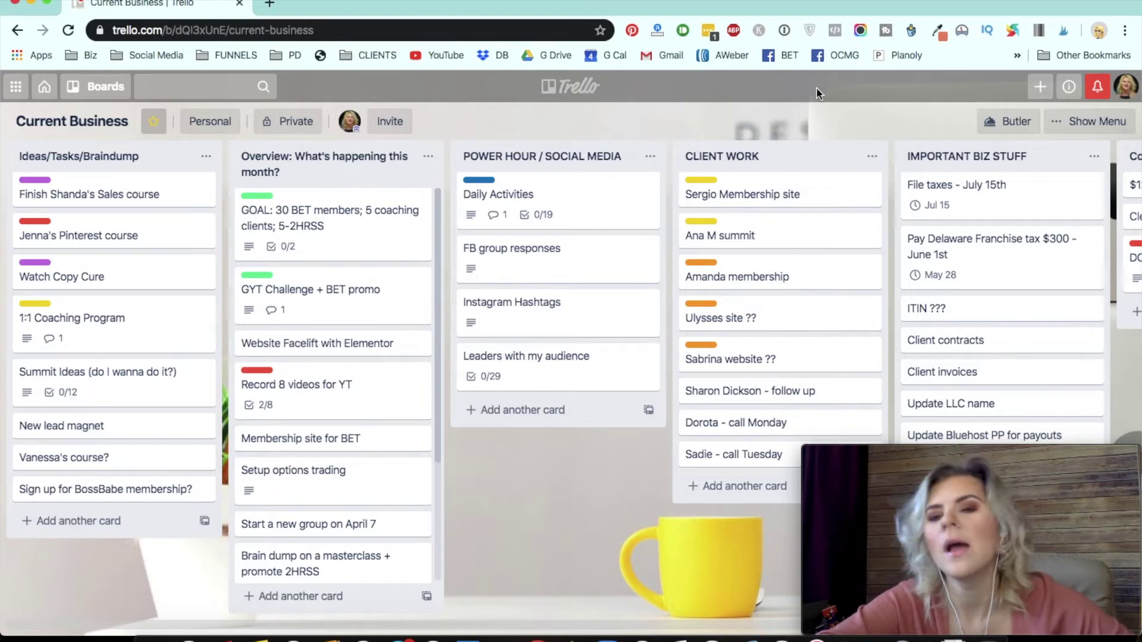
Move the Client contracts card to the Completed Tasks list and back above Client invoices in IMPORTANT BIZ STUFF
scroll(983, 262, "right", 5)
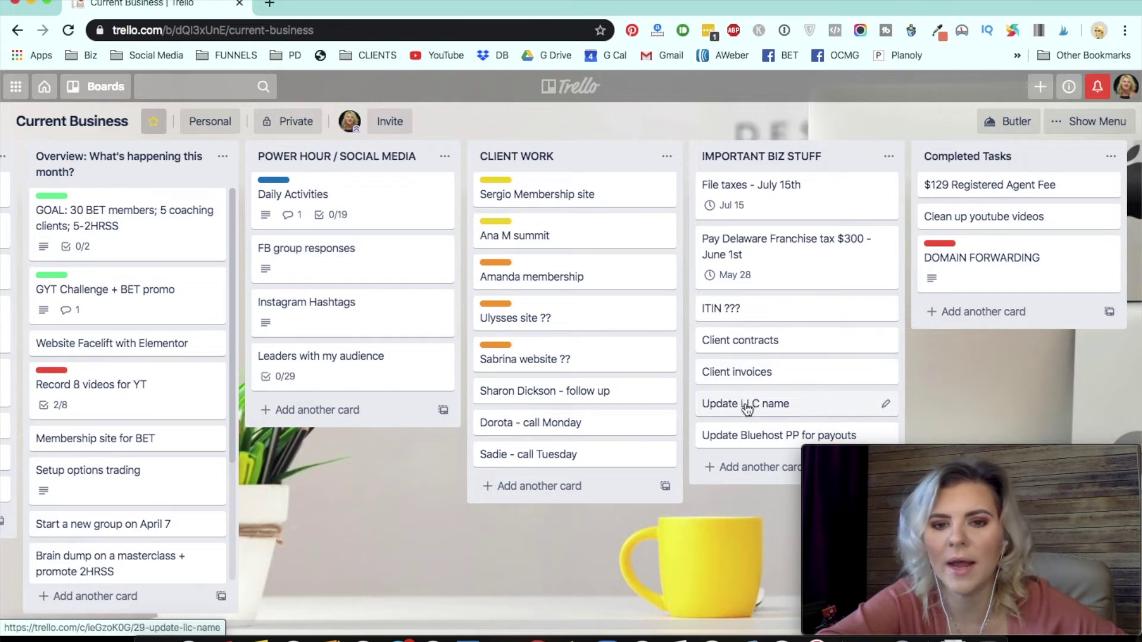
left_click_drag(749, 350, 861, 327)
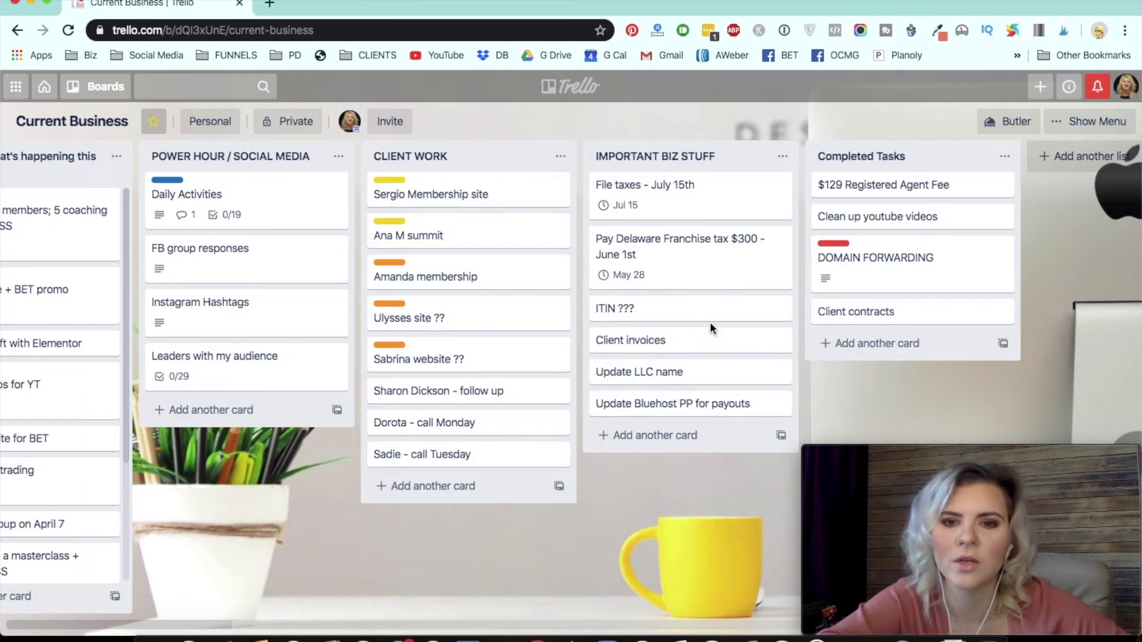
left_click_drag(878, 311, 681, 351)
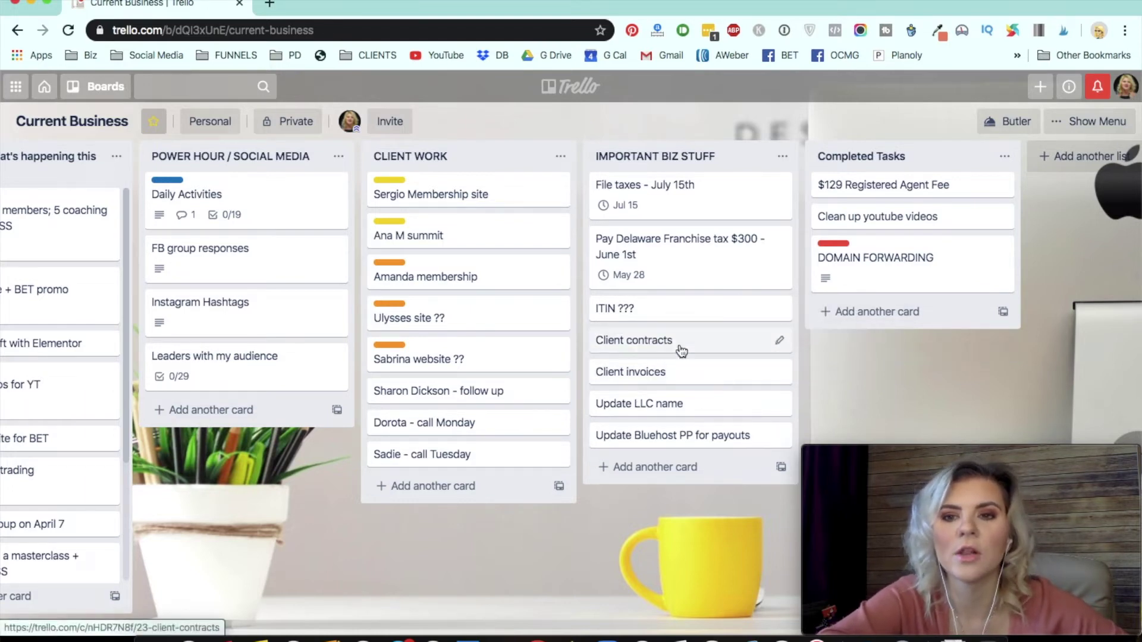
Open the Power-Ups directory for the Current Business board
left_click(1078, 122)
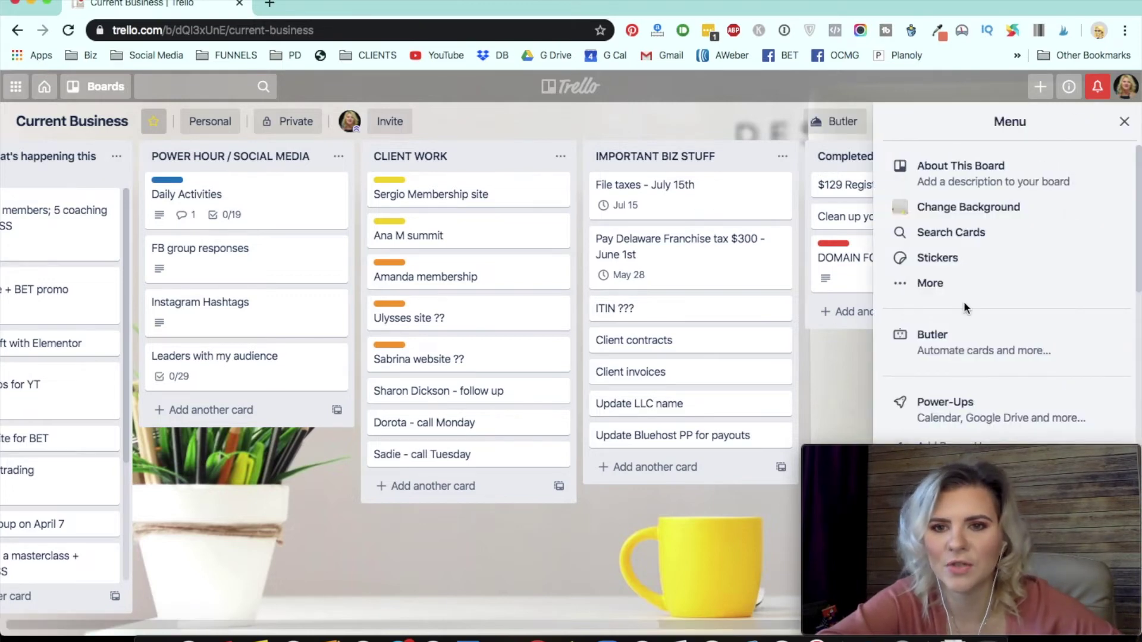
scroll(1005, 262, "down", 3)
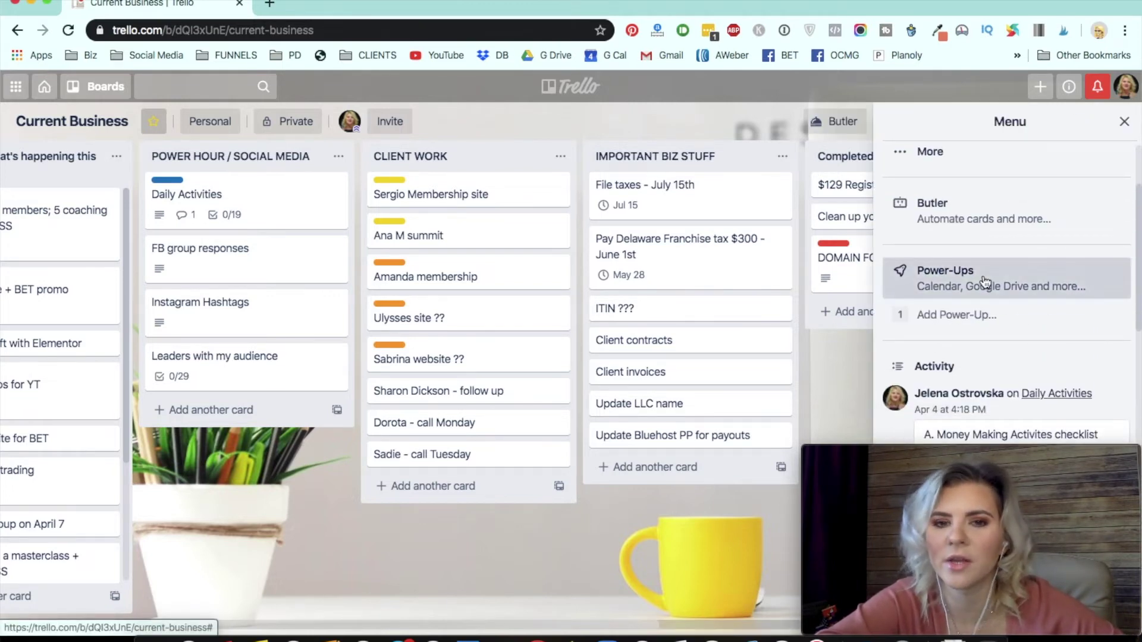
left_click(985, 281)
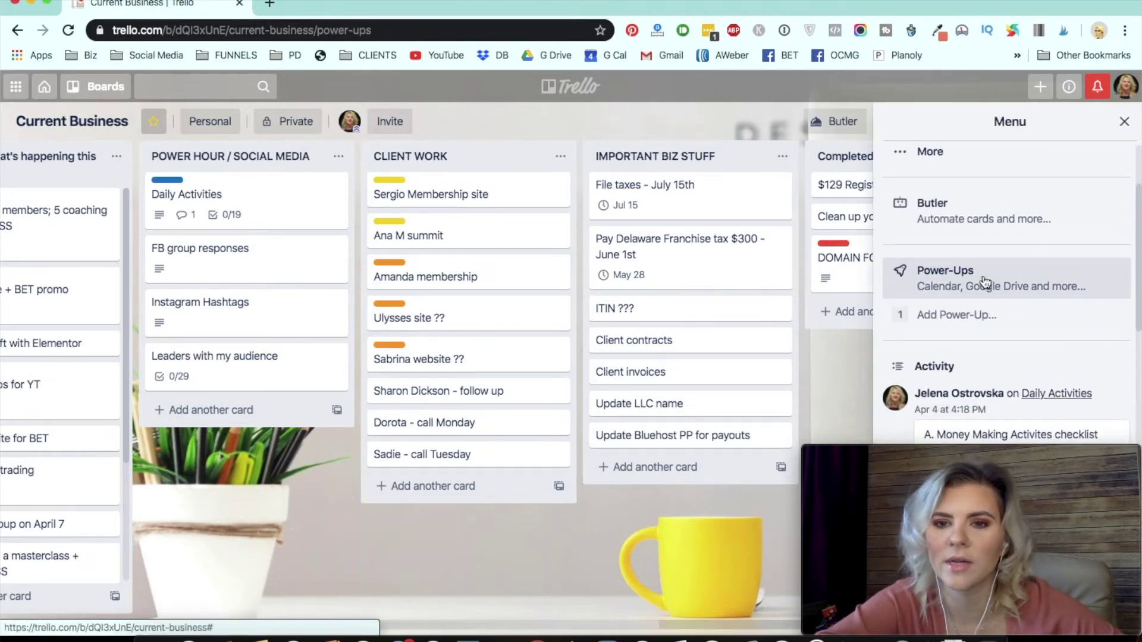
left_click(949, 321)
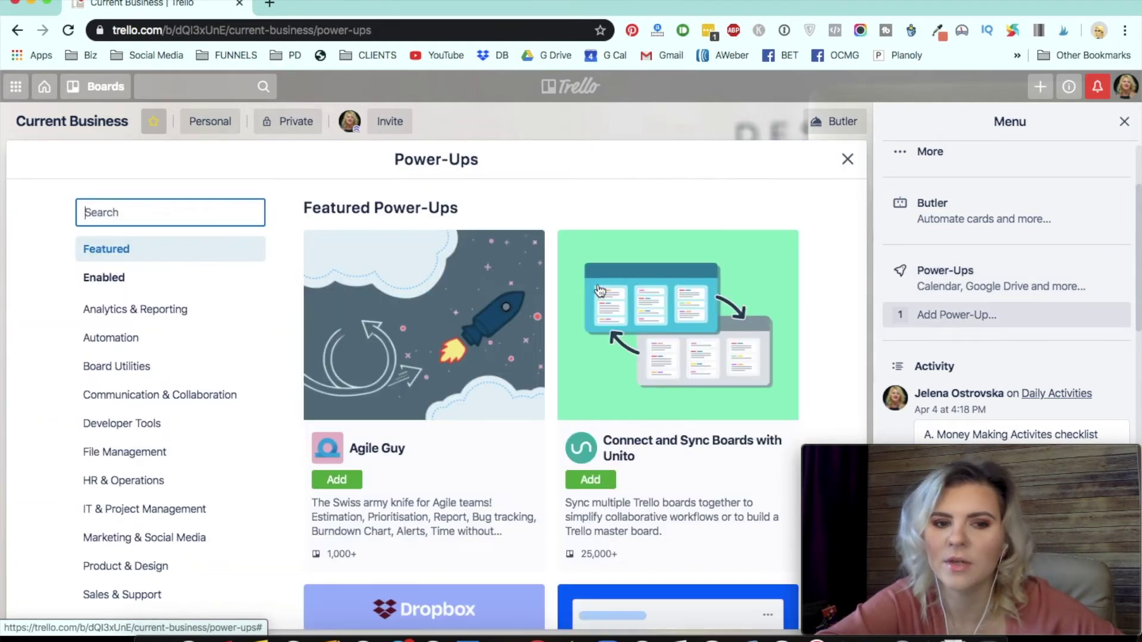
Examine the featured and other available Power-Ups, such as Calendar, Google Drive and Slack, and close the directory
scroll(599, 290, "down", 4)
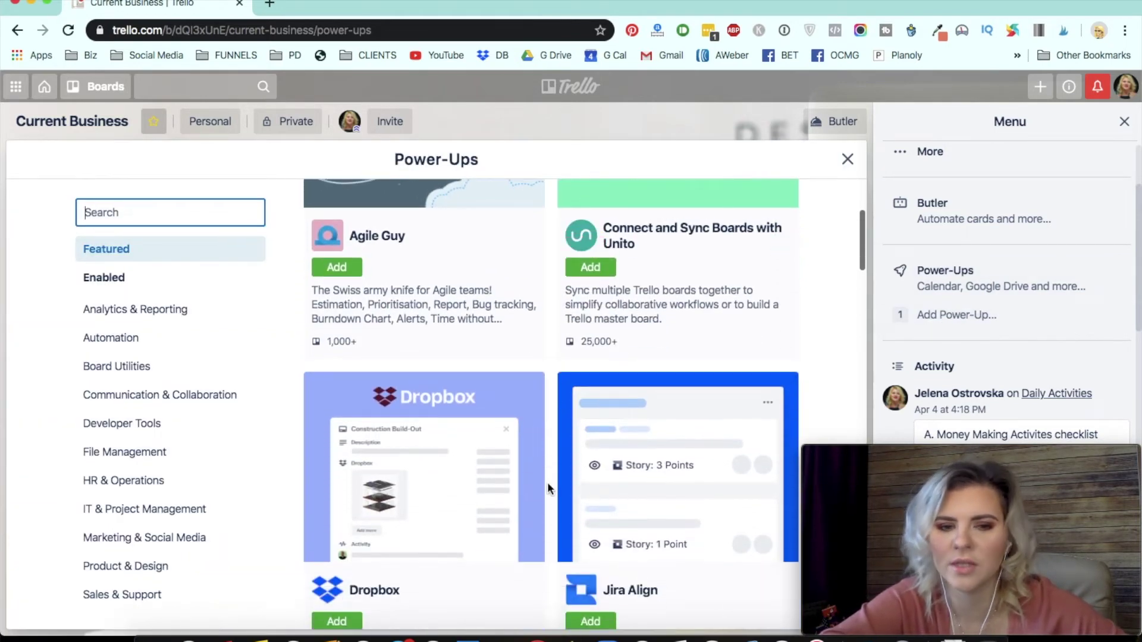
scroll(548, 484, "down", 3)
scroll(440, 337, "down", 15)
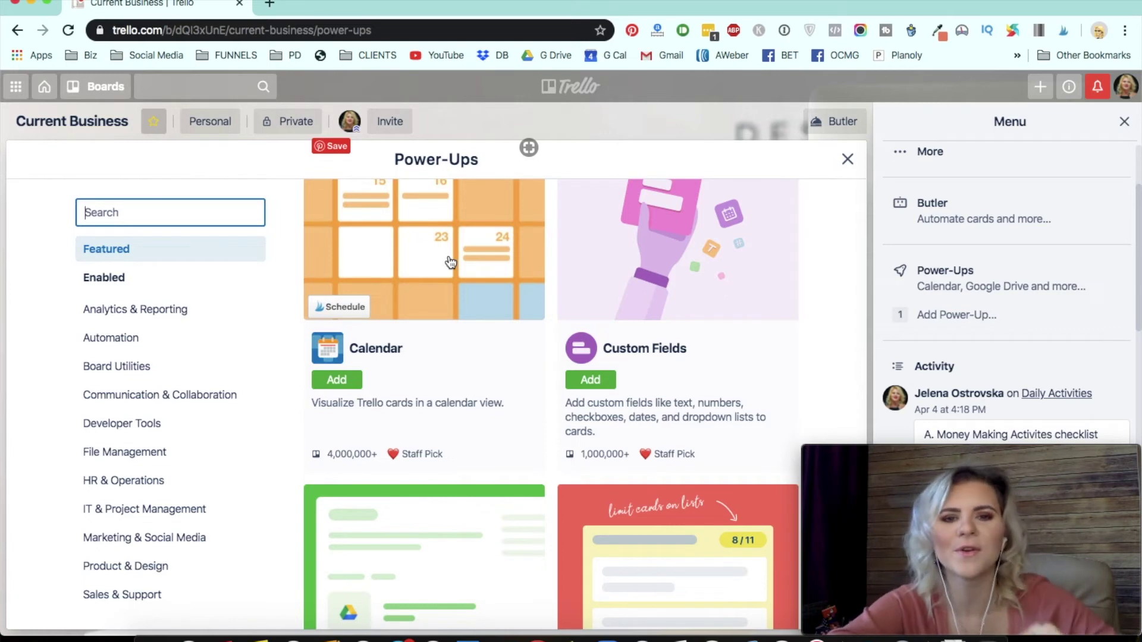
scroll(494, 410, "down", 10)
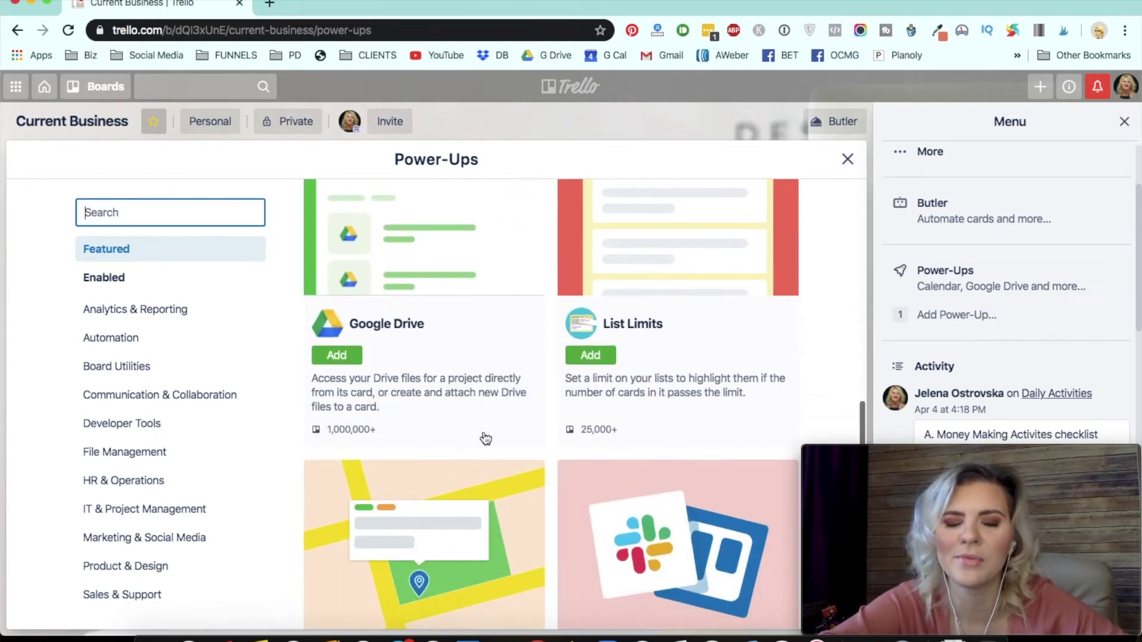
scroll(684, 357, "up", 3)
left_click(648, 364)
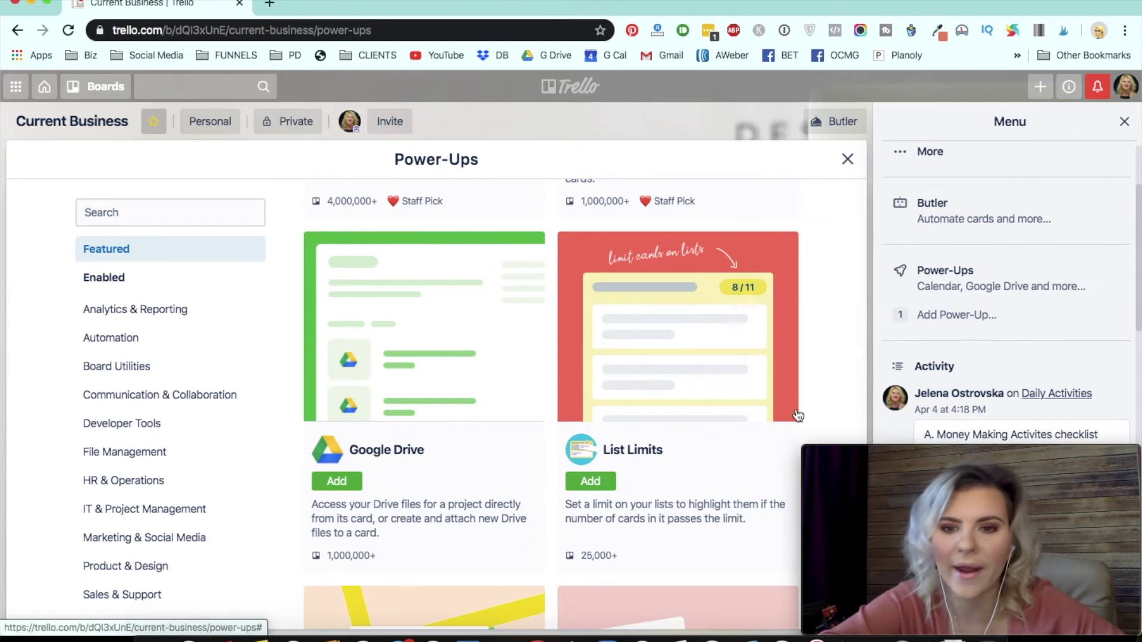
scroll(782, 419, "down", 8)
scroll(779, 415, "down", 1)
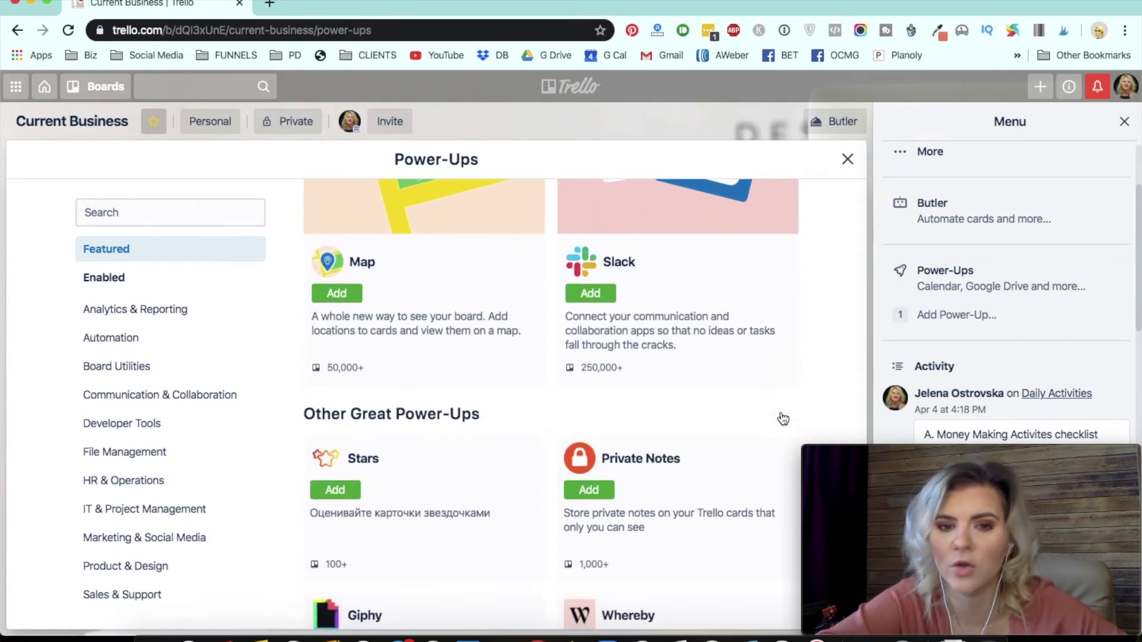
scroll(767, 410, "up", 3)
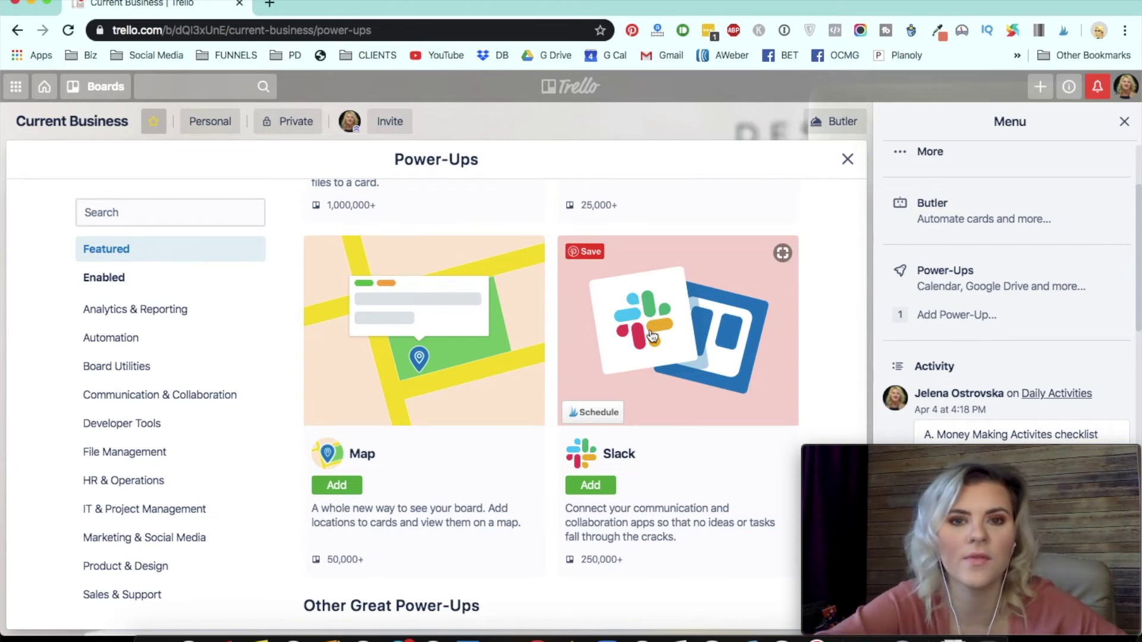
scroll(652, 336, "down", 2)
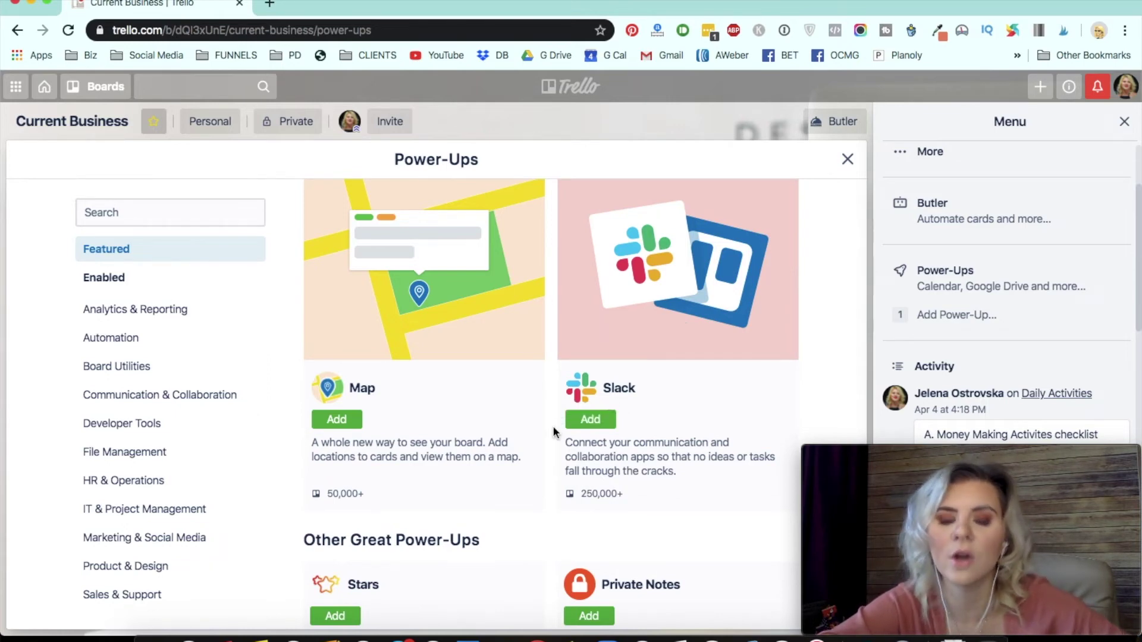
scroll(552, 426, "down", 10)
scroll(552, 426, "up", 4)
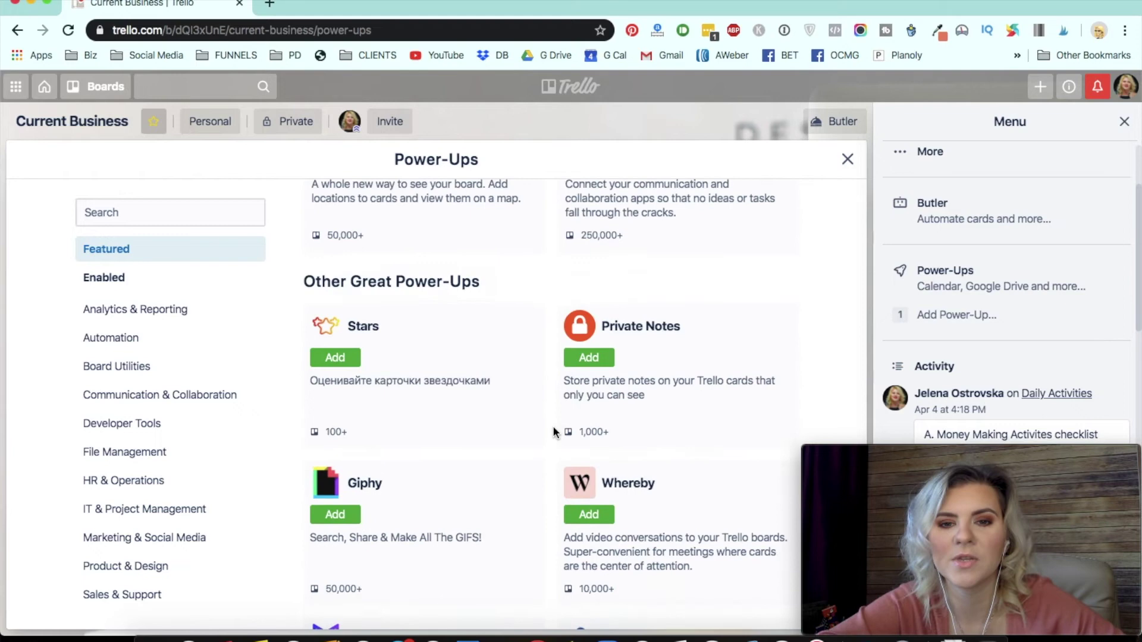
left_click(1124, 122)
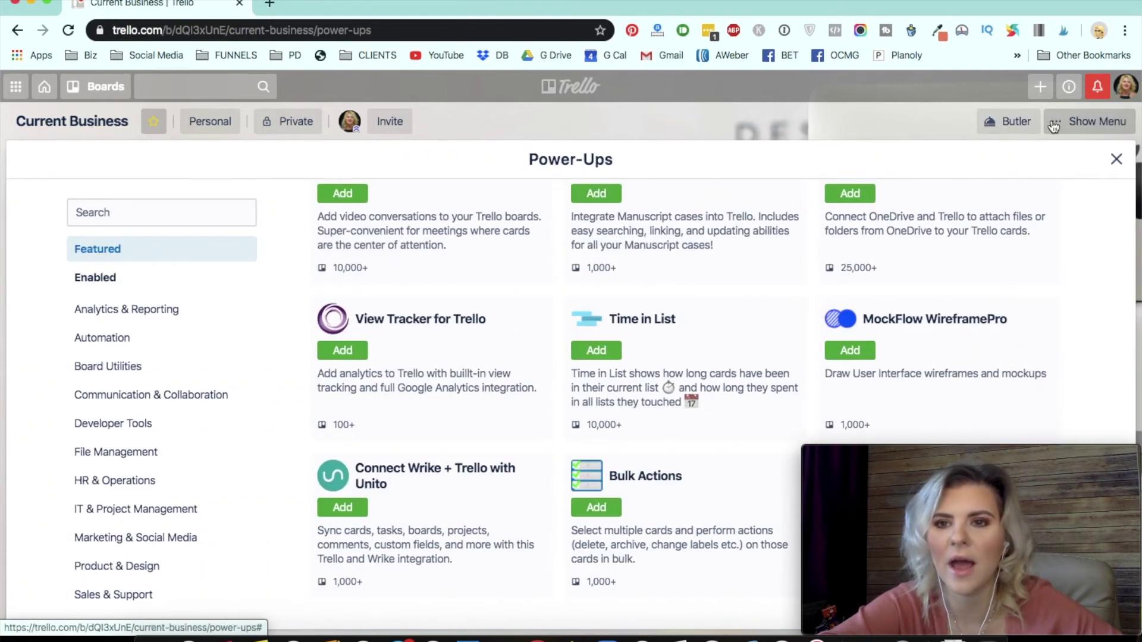
left_click(1116, 159)
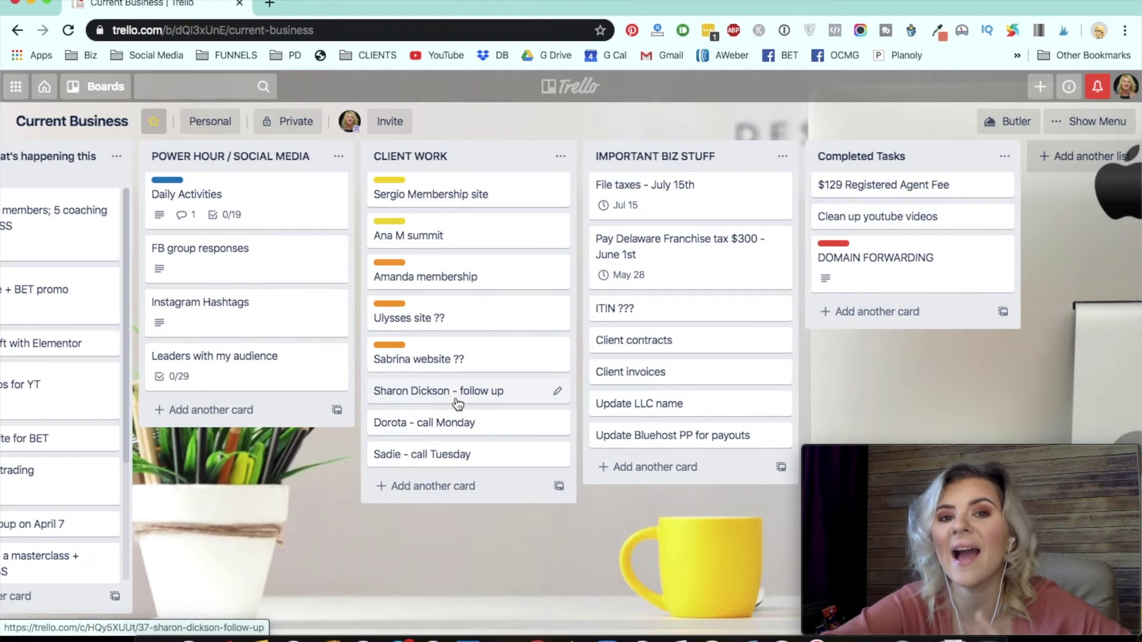
View the list of starred and recent boards, and return to the Current Business board
scroll(187, 509, "left", 5)
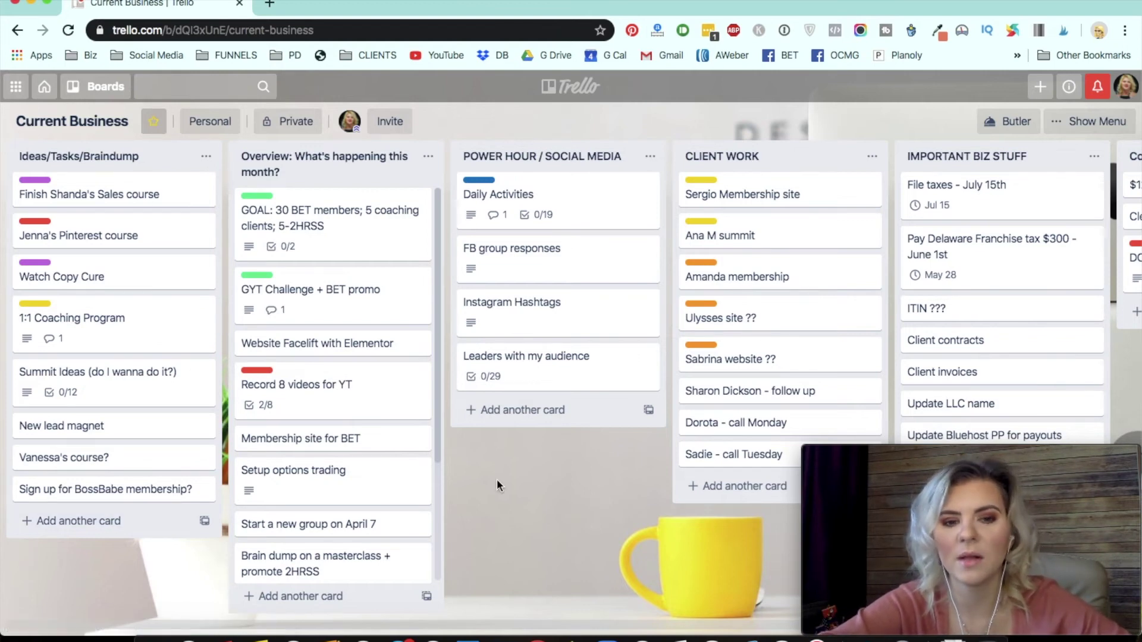
left_click(103, 89)
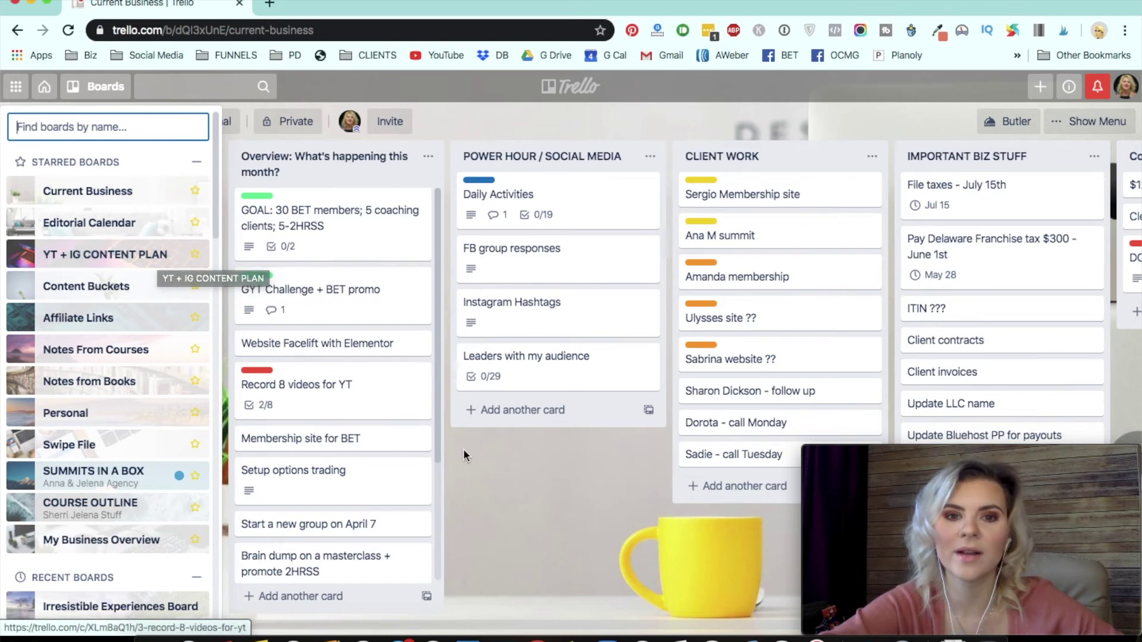
left_click(540, 520)
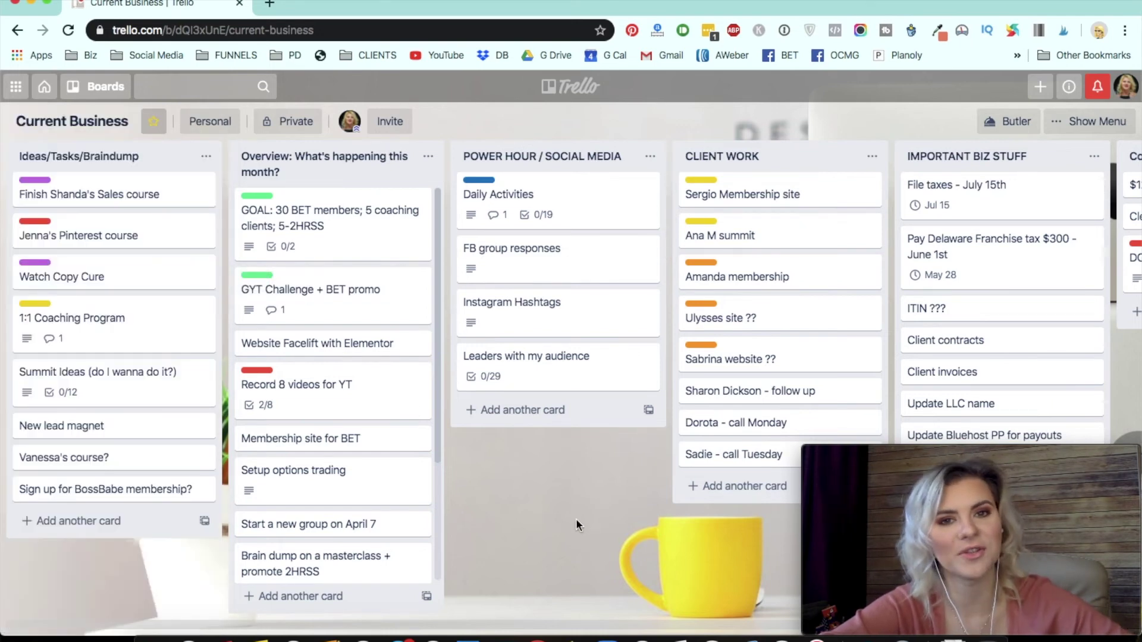